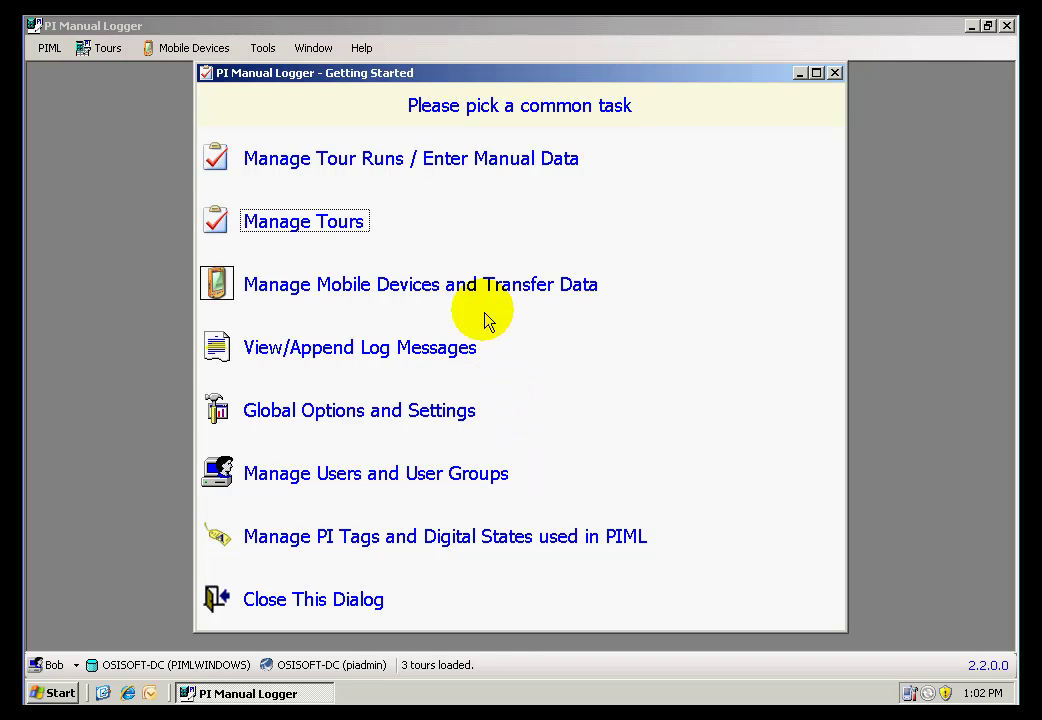
Step: Start a new tour in the Tour Creation Wizard and name it 'Experiment 180'
click(305, 226)
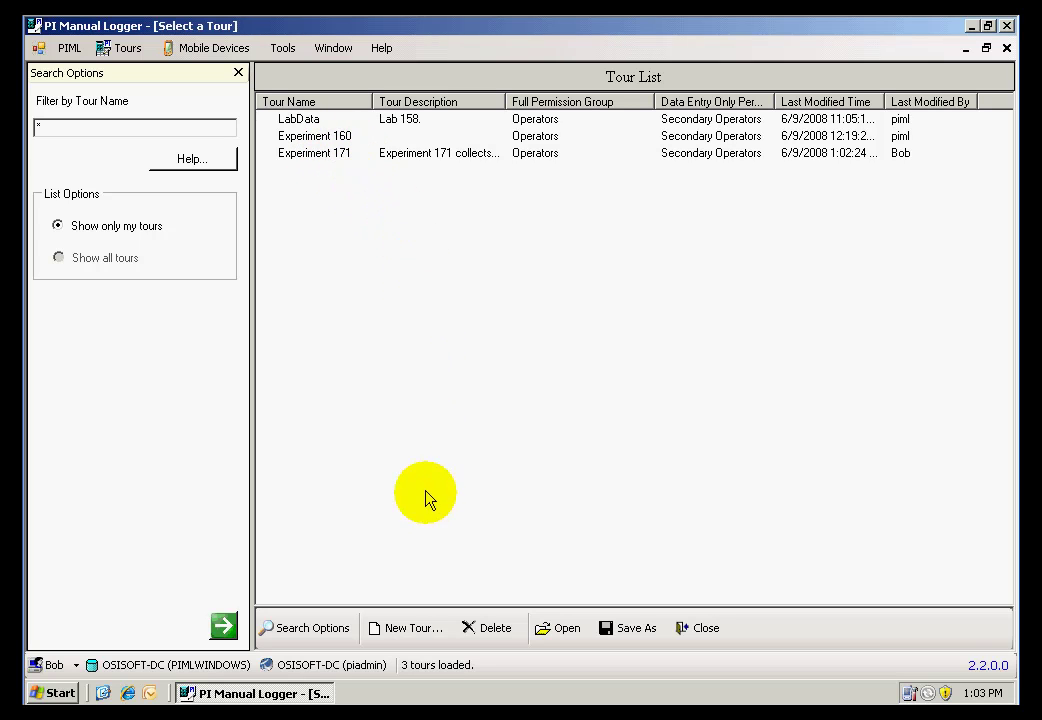
click(408, 634)
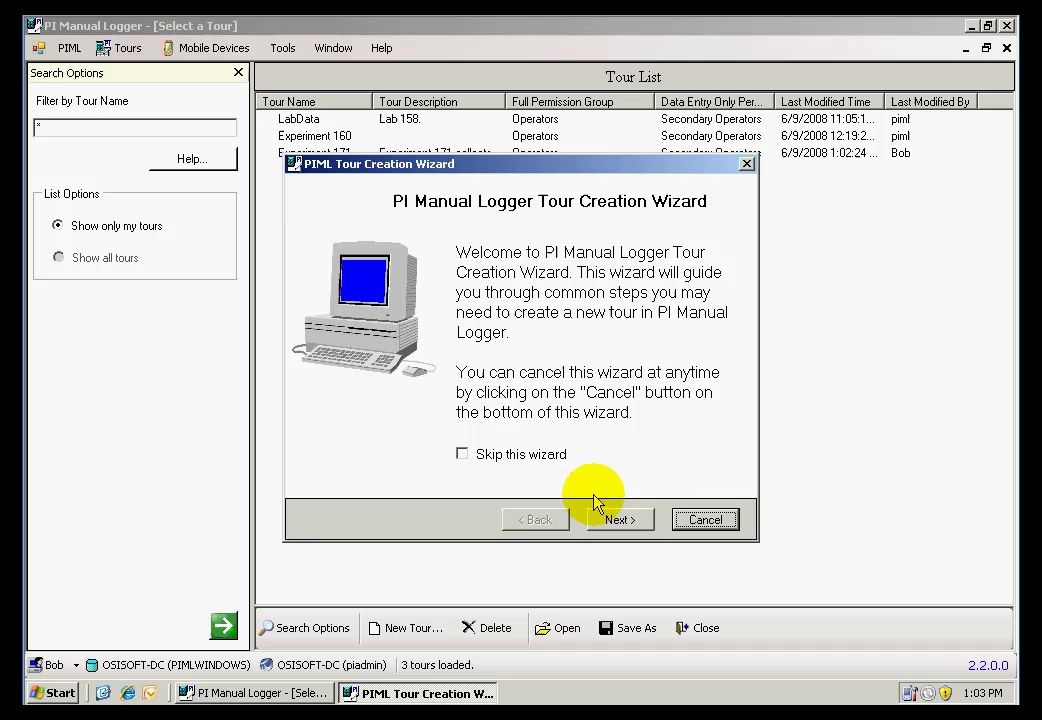
click(617, 521)
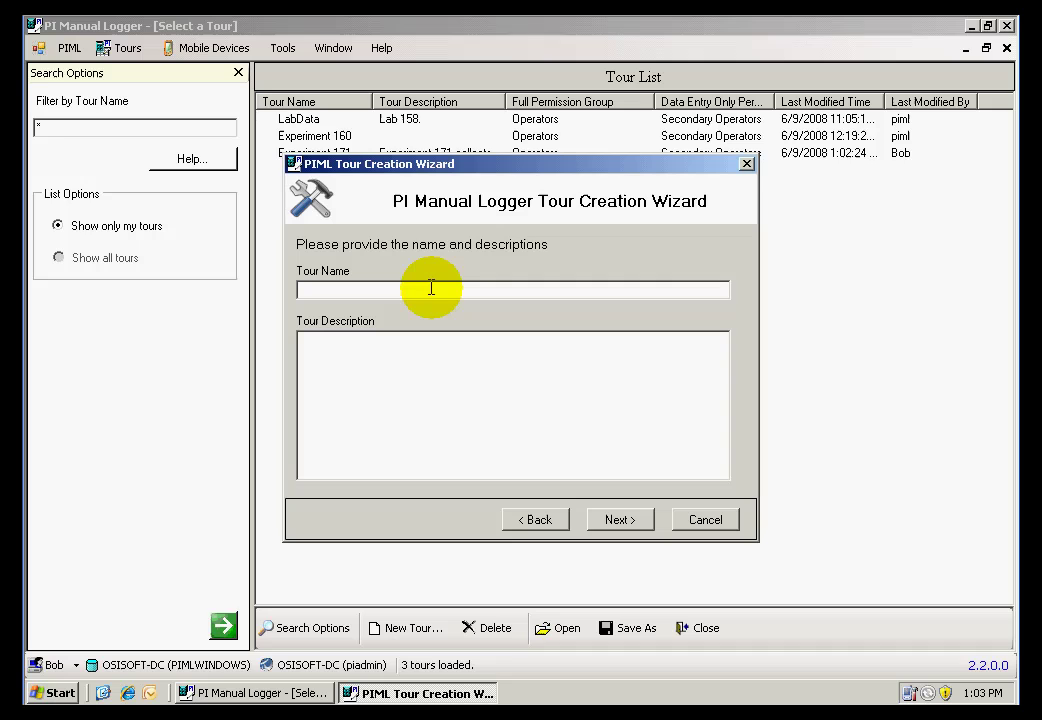
text(Experiment 180)
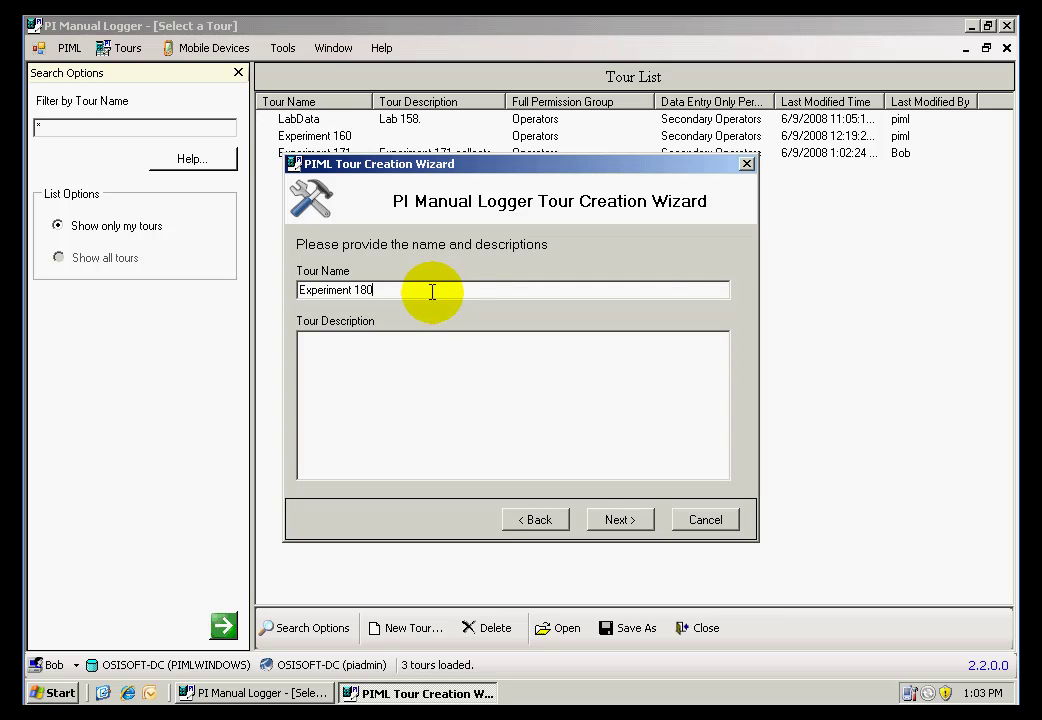
Step: Make Operators the full permission group and Secondary Operators the data-entry-only group
click(617, 519)
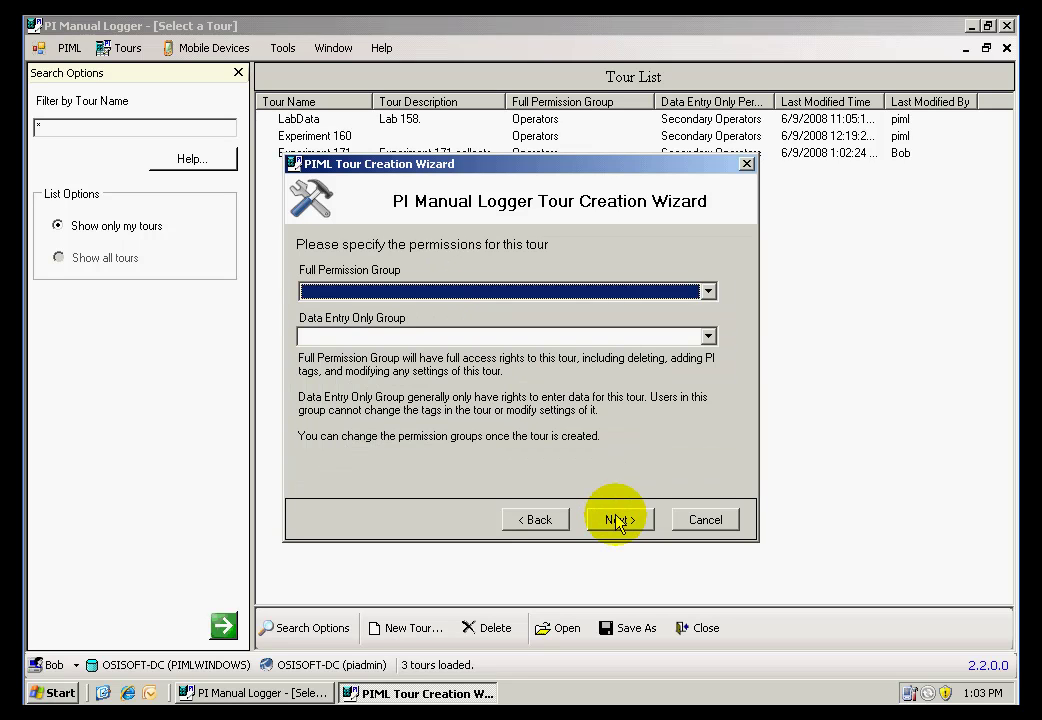
click(708, 292)
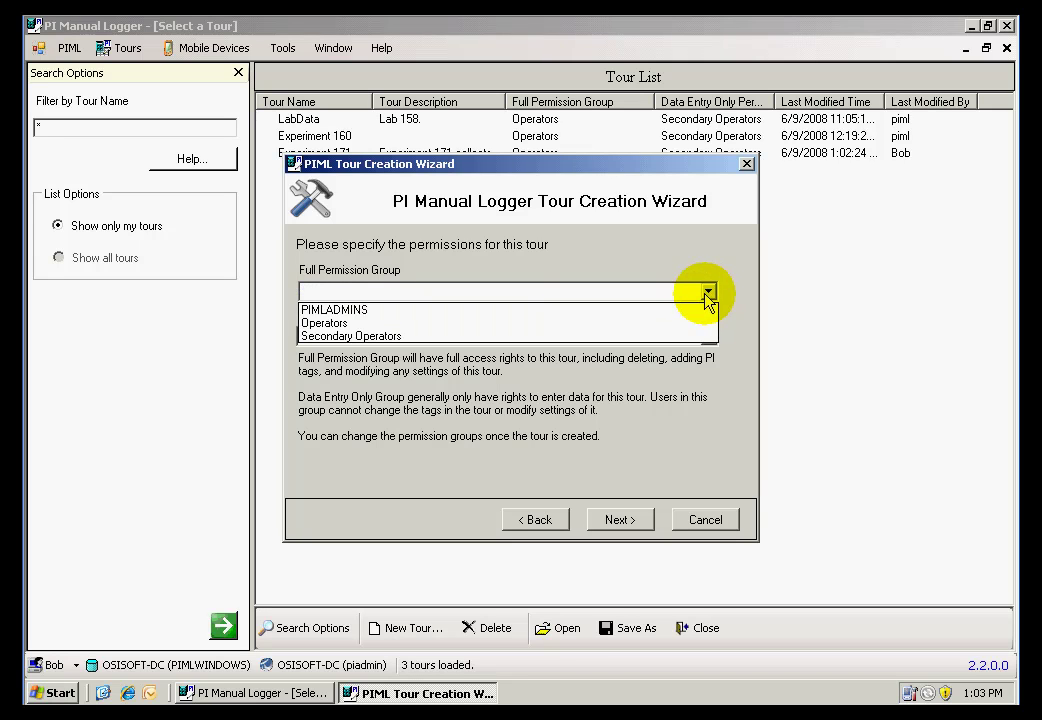
click(676, 323)
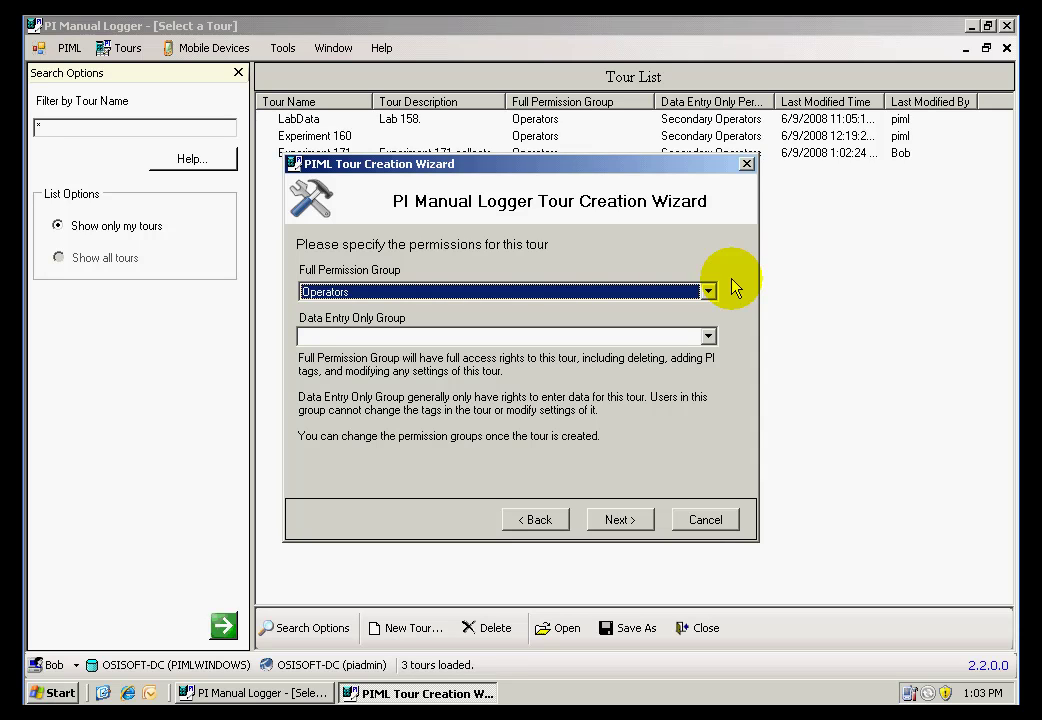
click(708, 338)
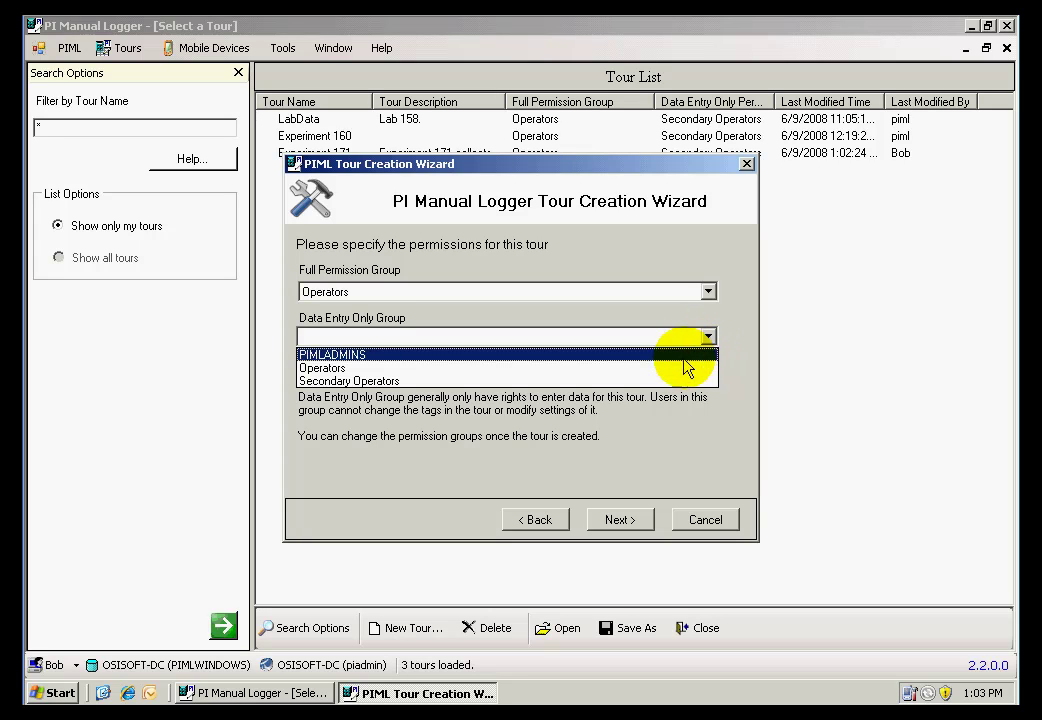
click(683, 381)
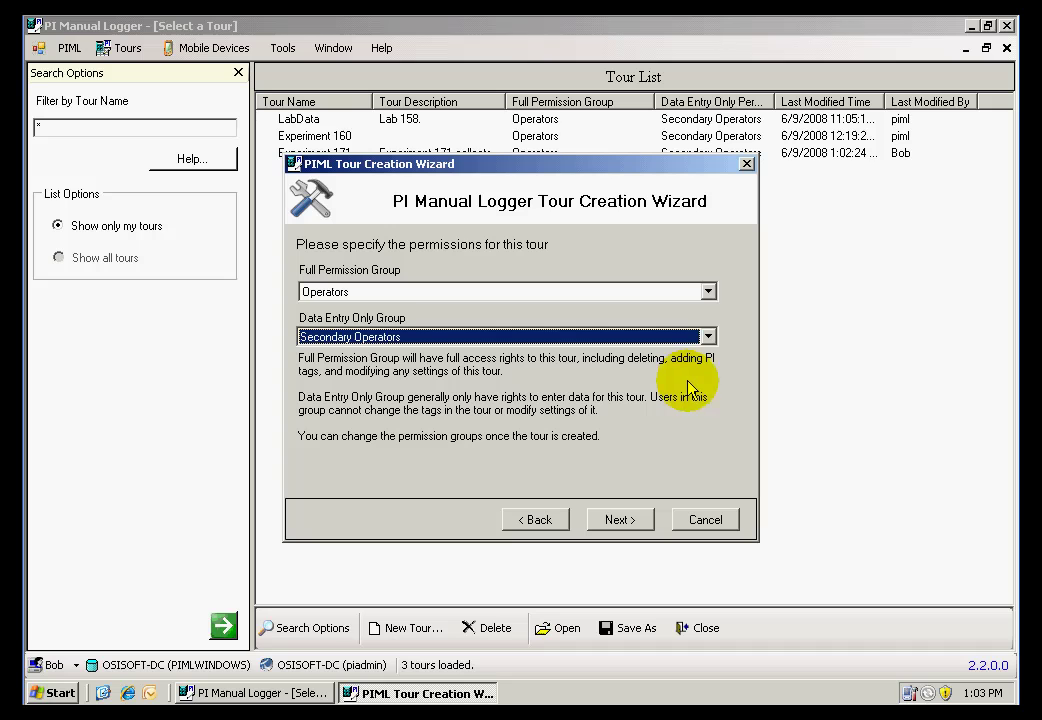
Step: Add tags PIML-Float4, PIML-Float5 and PIML-Float6 to the tour and finish the wizard
click(621, 519)
click(684, 299)
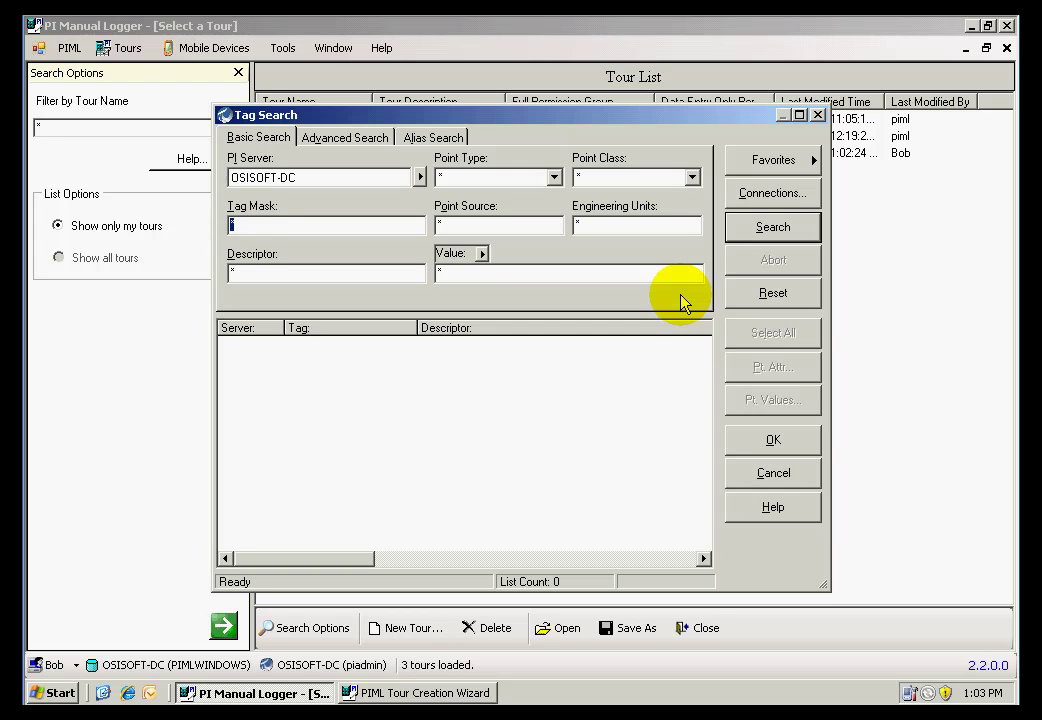
click(773, 229)
drag(698, 344, 702, 423)
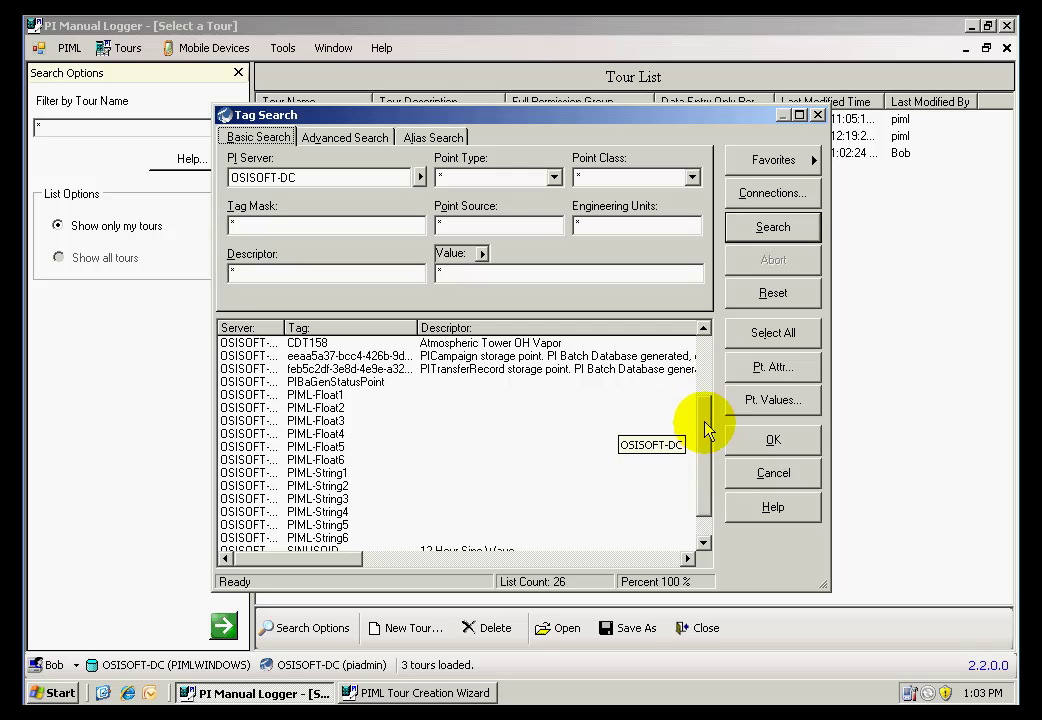
click(310, 459)
shift+click(305, 433)
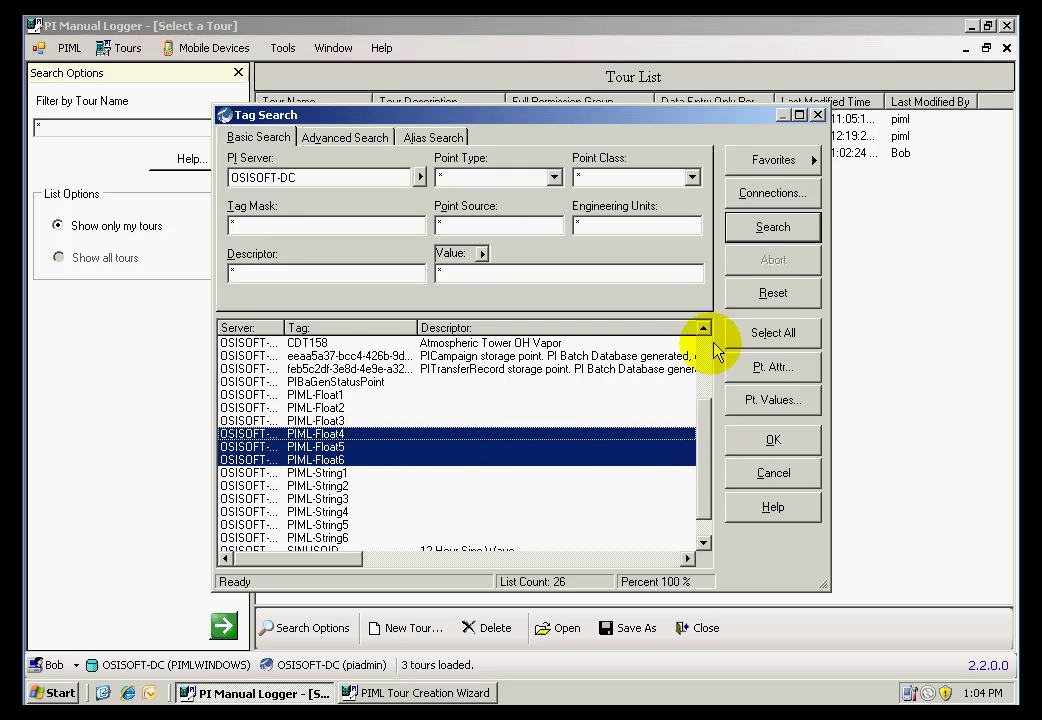
click(745, 442)
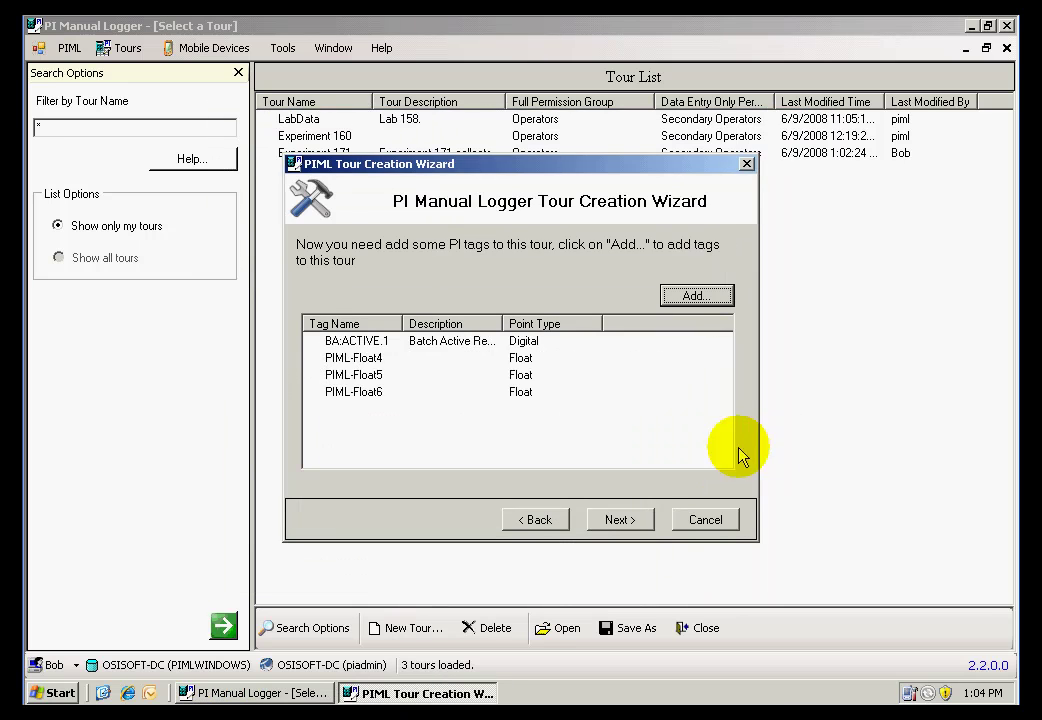
click(619, 521)
click(619, 520)
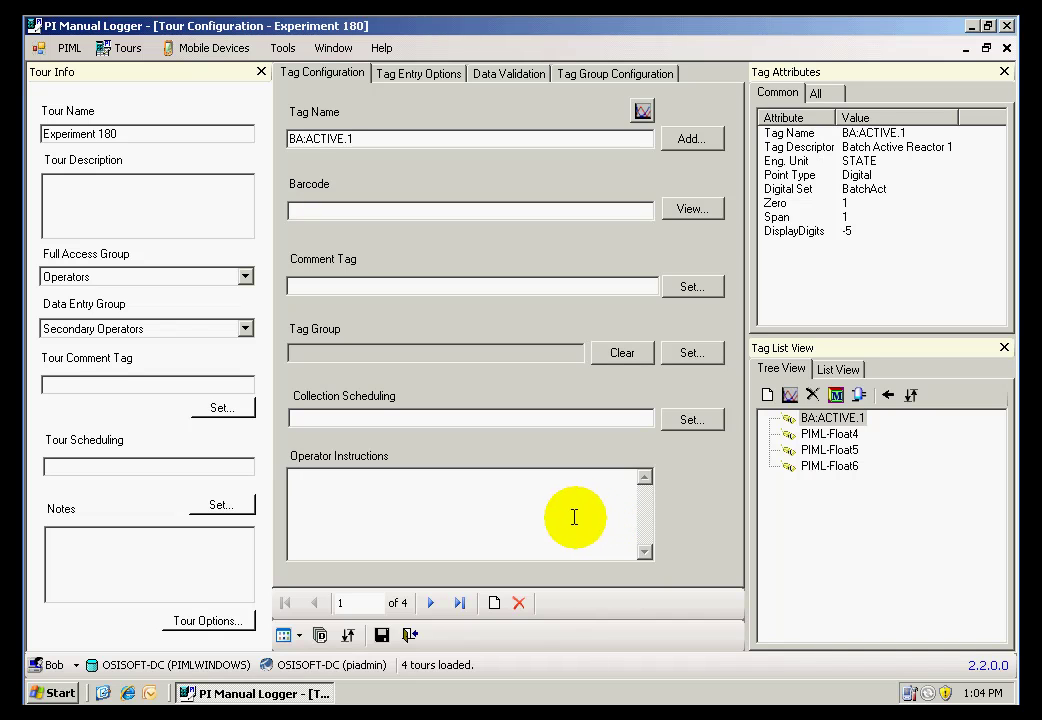
click(521, 504)
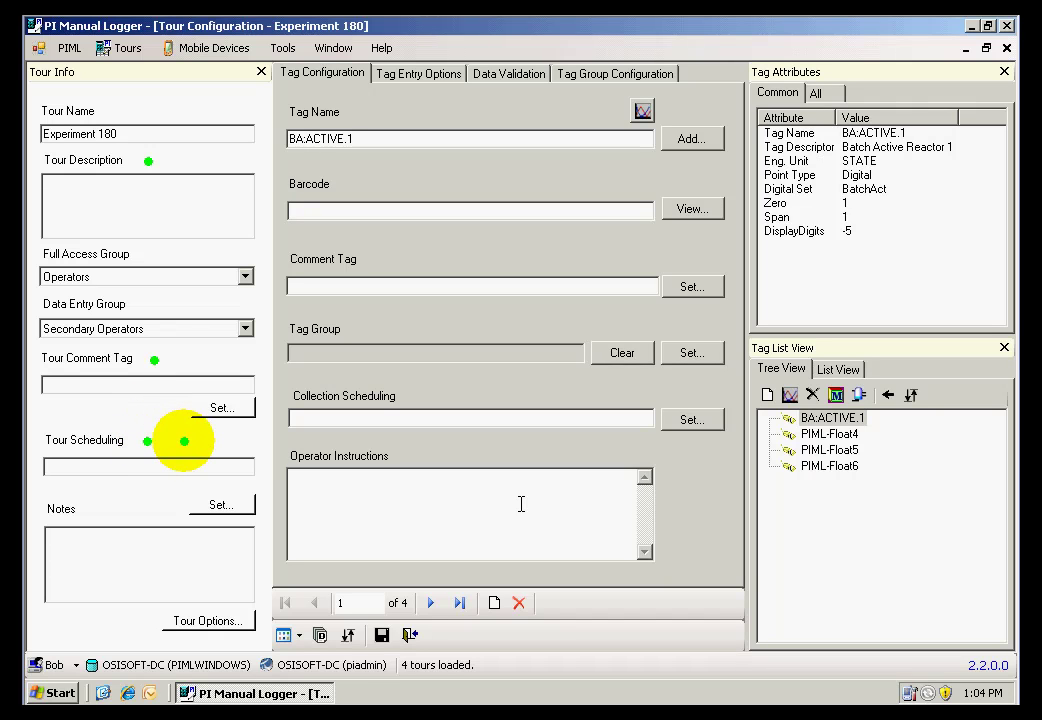
click(117, 198)
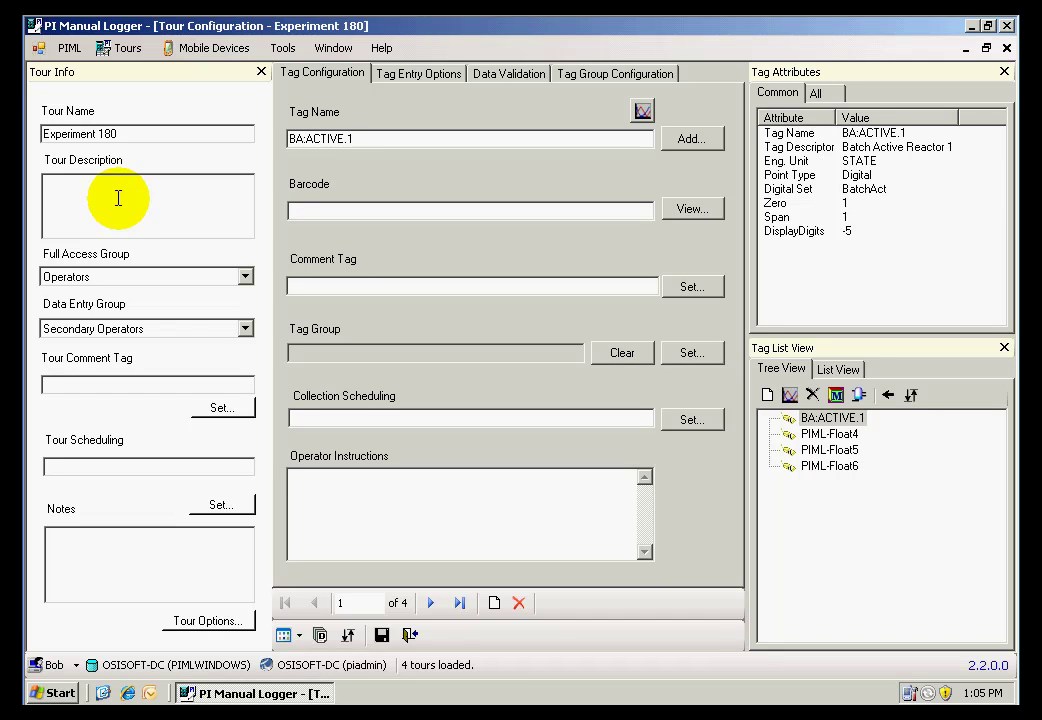
Step: Enter the tour description 'This is experiment 180 that collects information on the concentration of compund X'
text(This is experiment 180 that co)
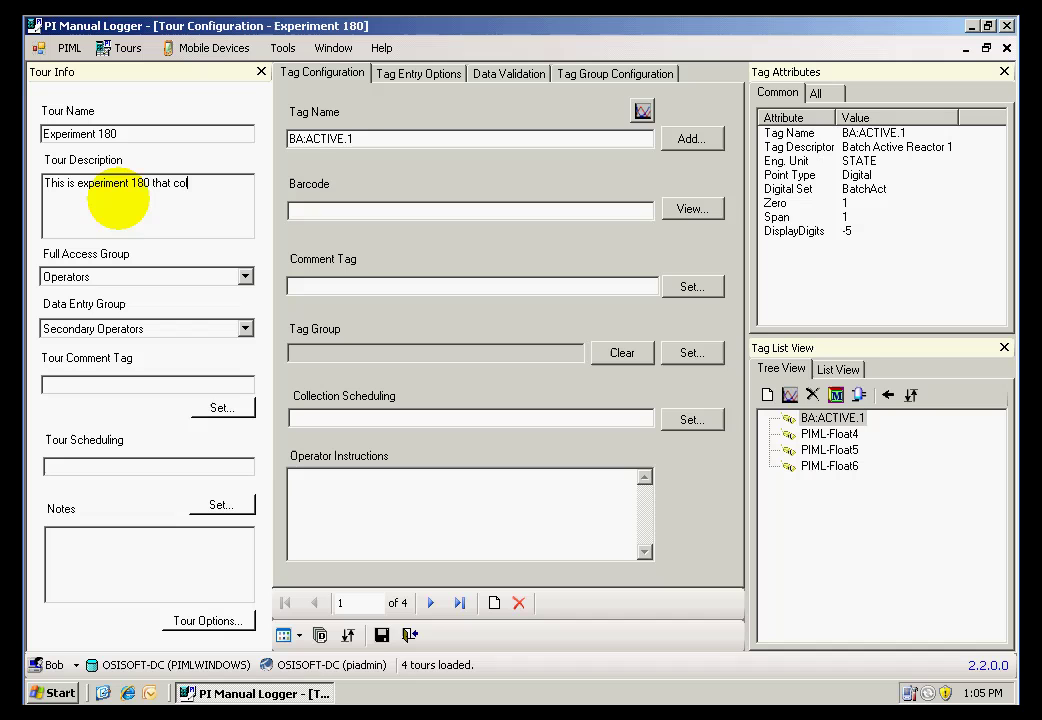
text(llects informa)
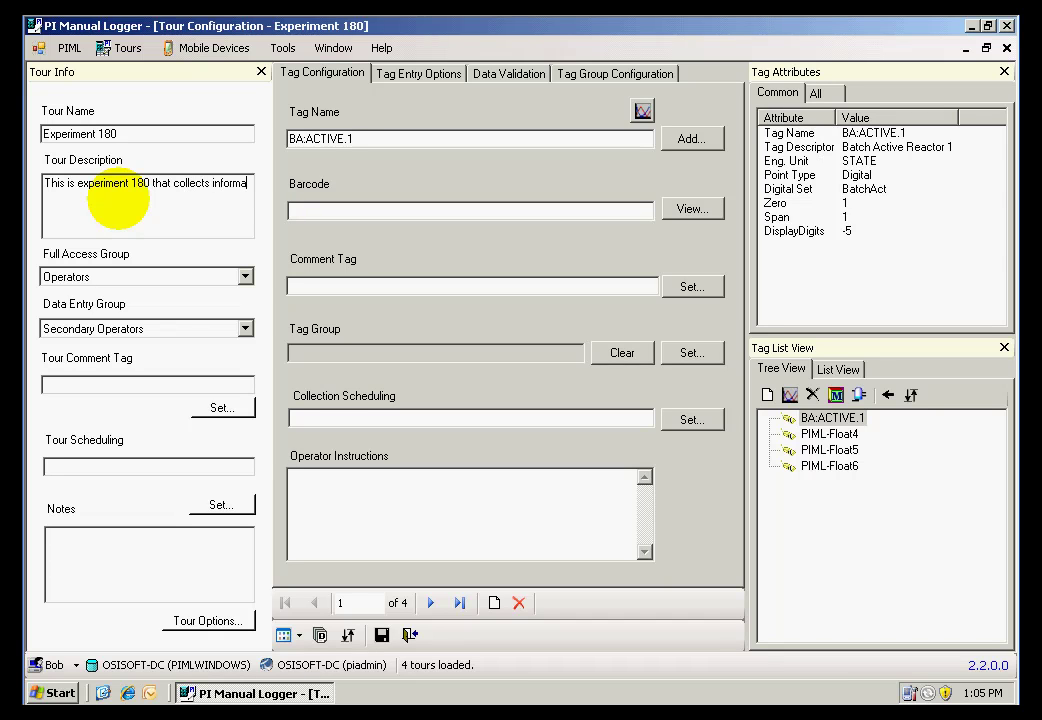
text(tion on the concen)
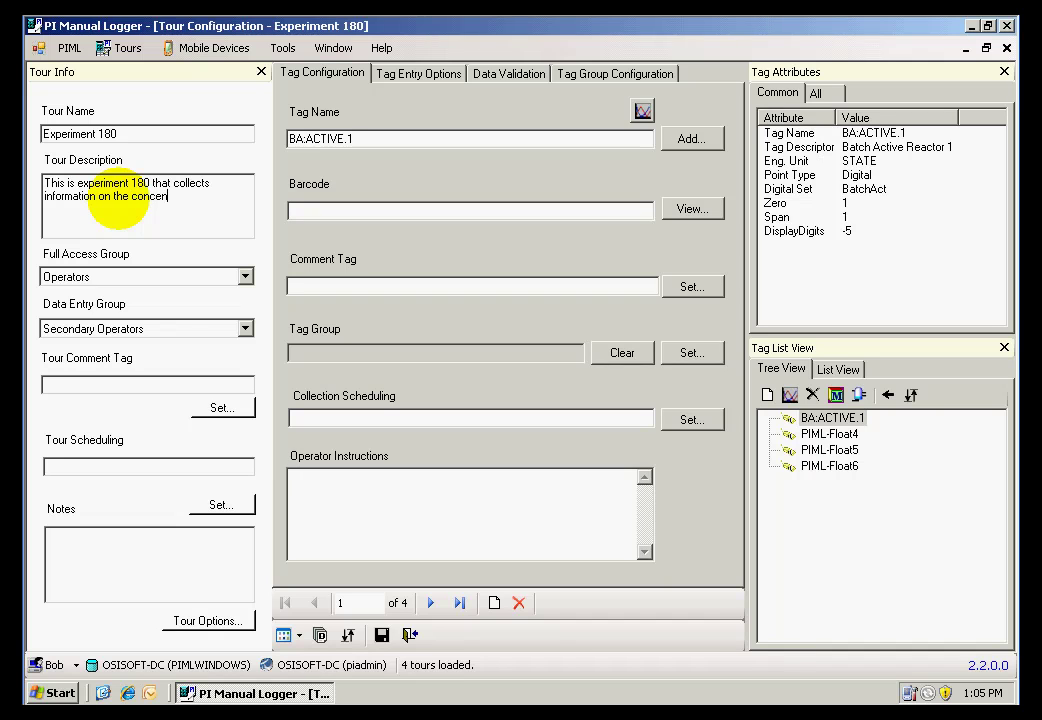
text(tration of compund X.)
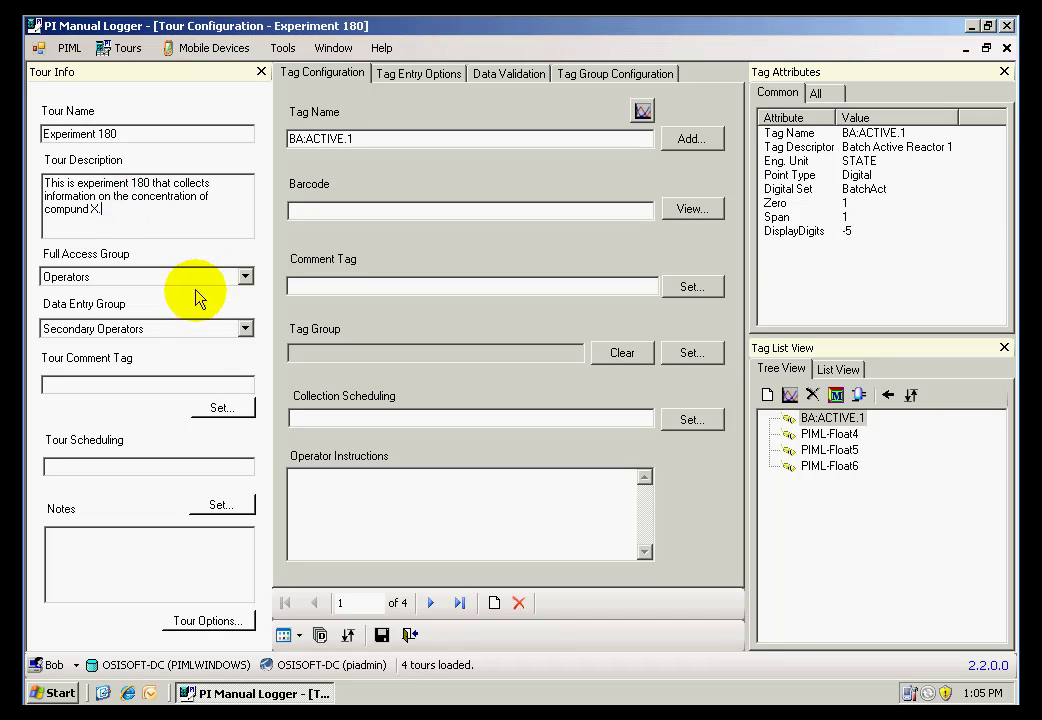
Step: Give the tour a clock schedule recurring hourly, every 1 hour, starting 6/9/2008
click(219, 504)
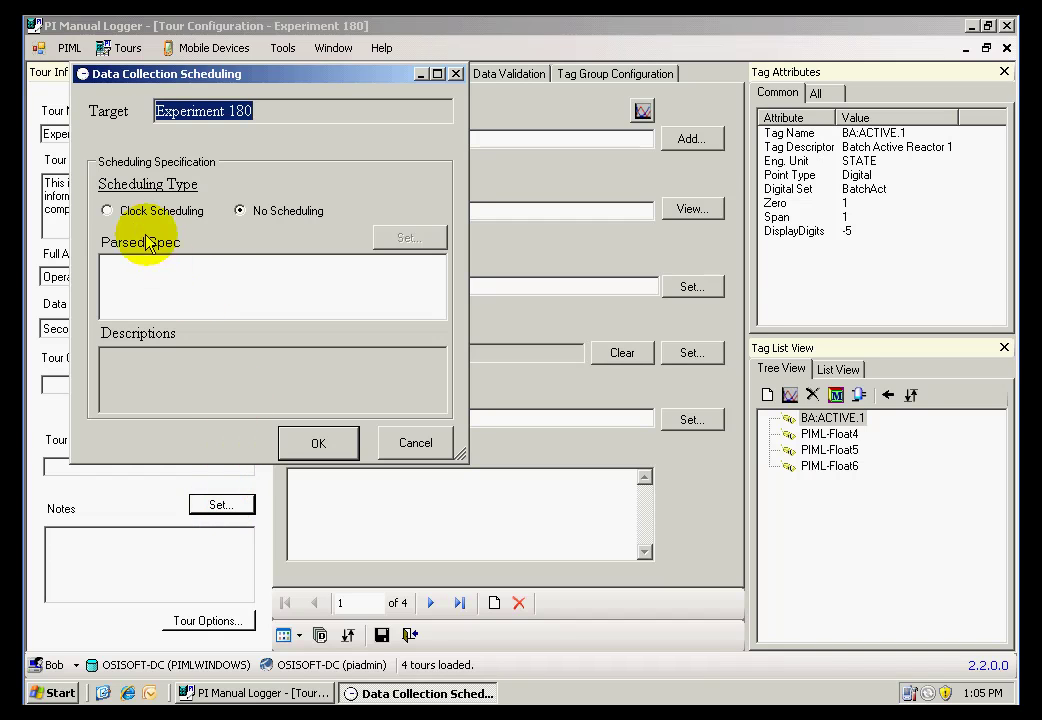
click(109, 210)
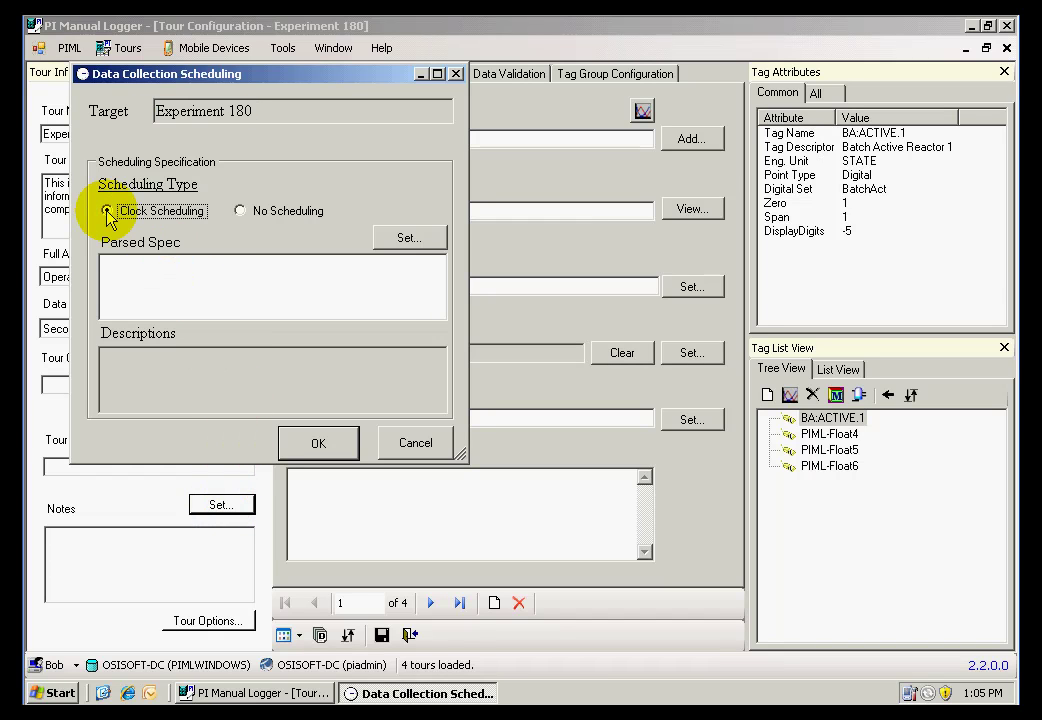
click(409, 238)
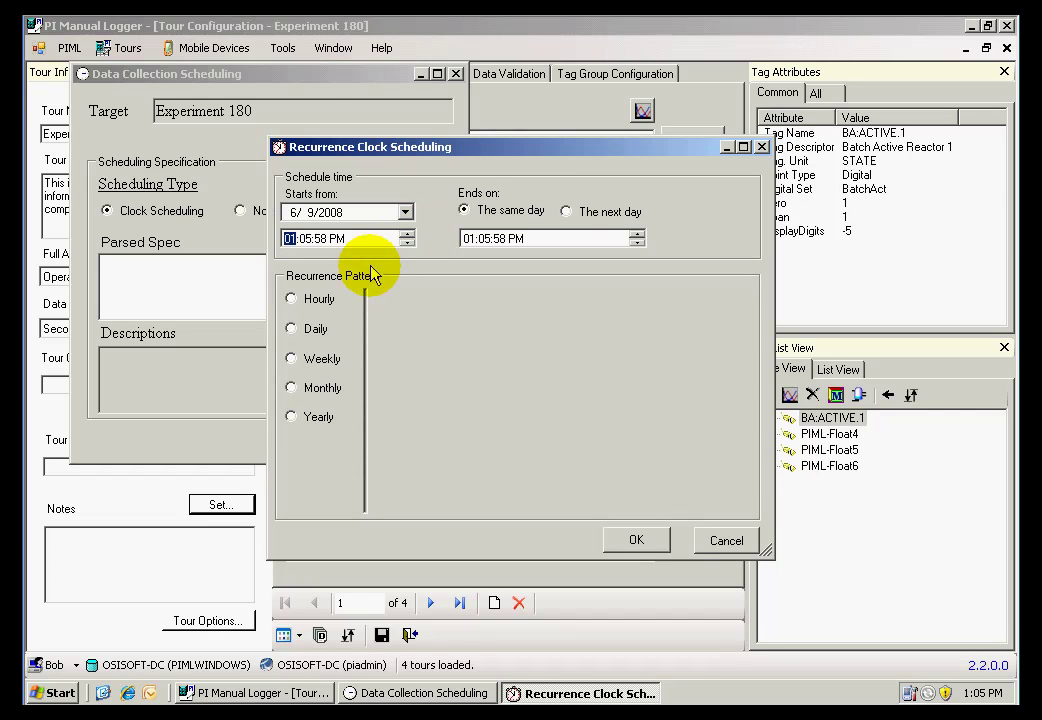
click(317, 299)
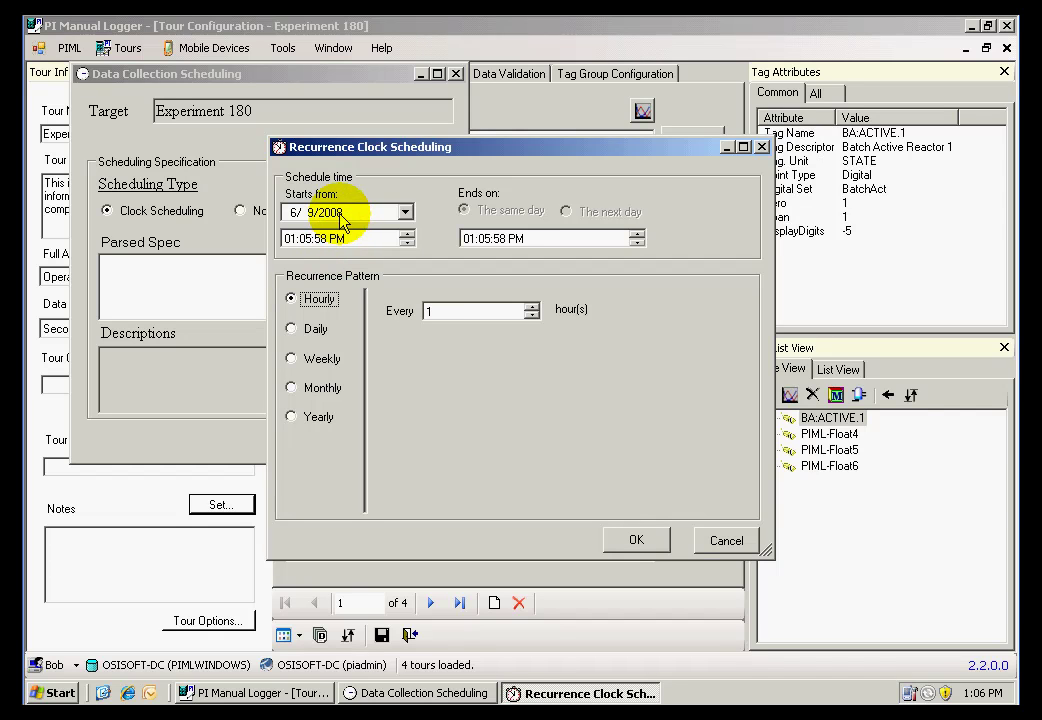
click(625, 541)
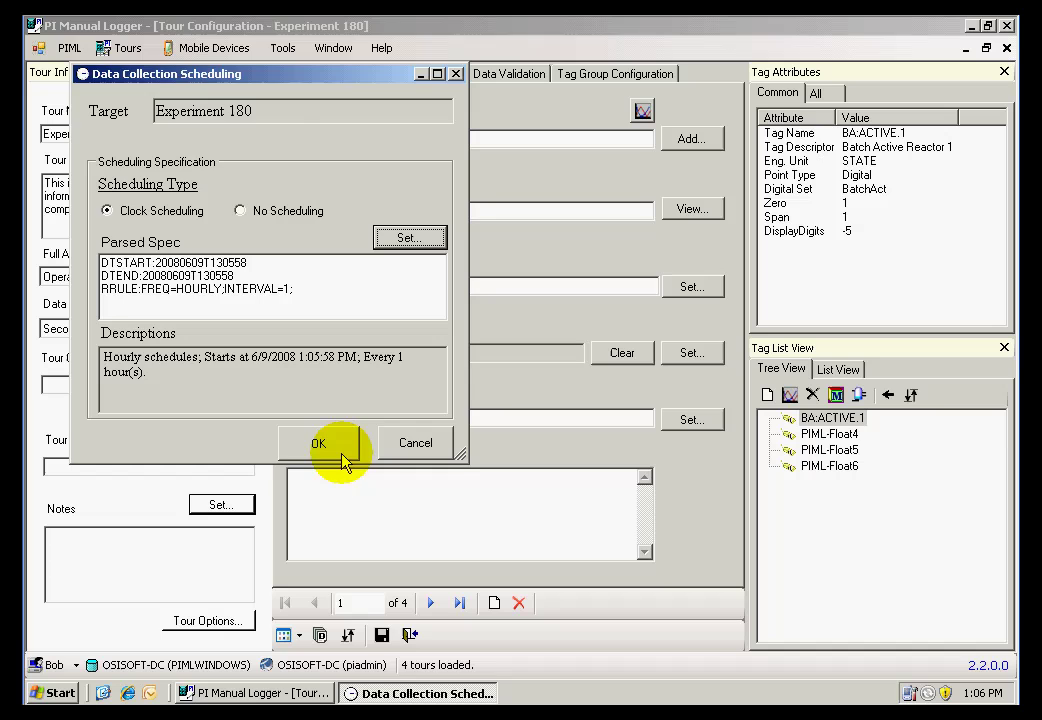
click(318, 443)
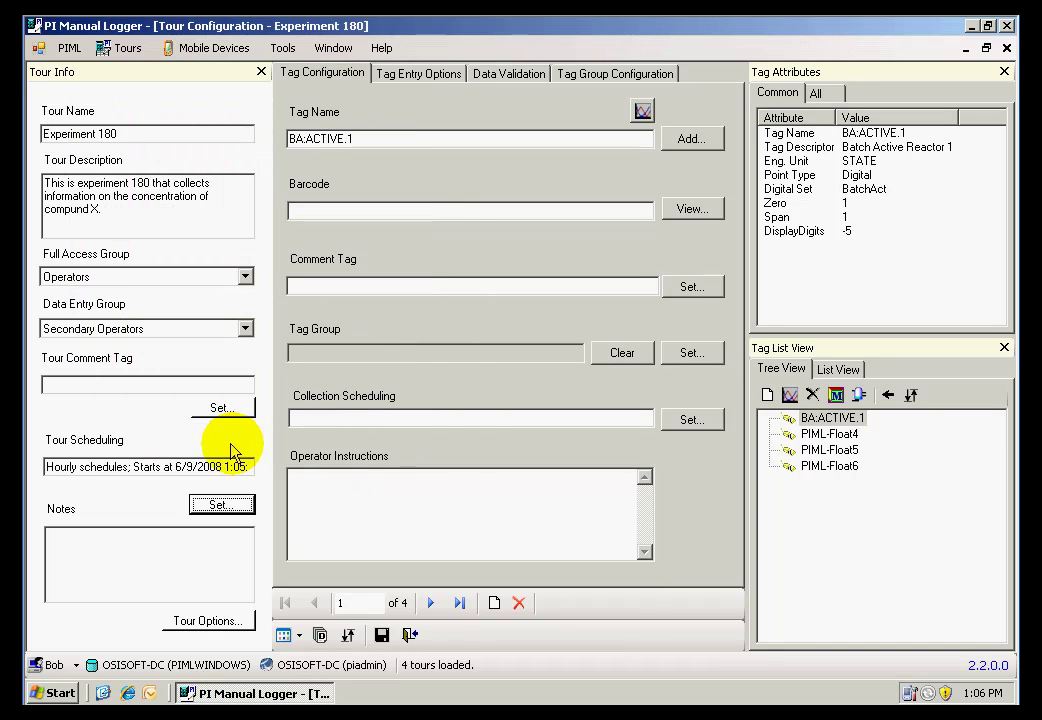